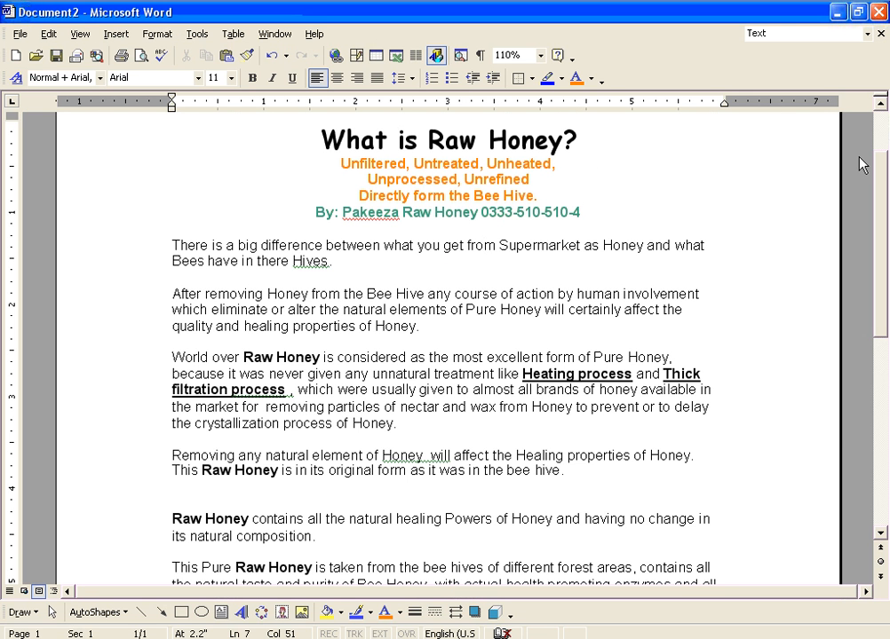
- Copy the whole "What is Raw Honey?" article from the Word document and switch to CorelDRAW
left_click(882, 105)
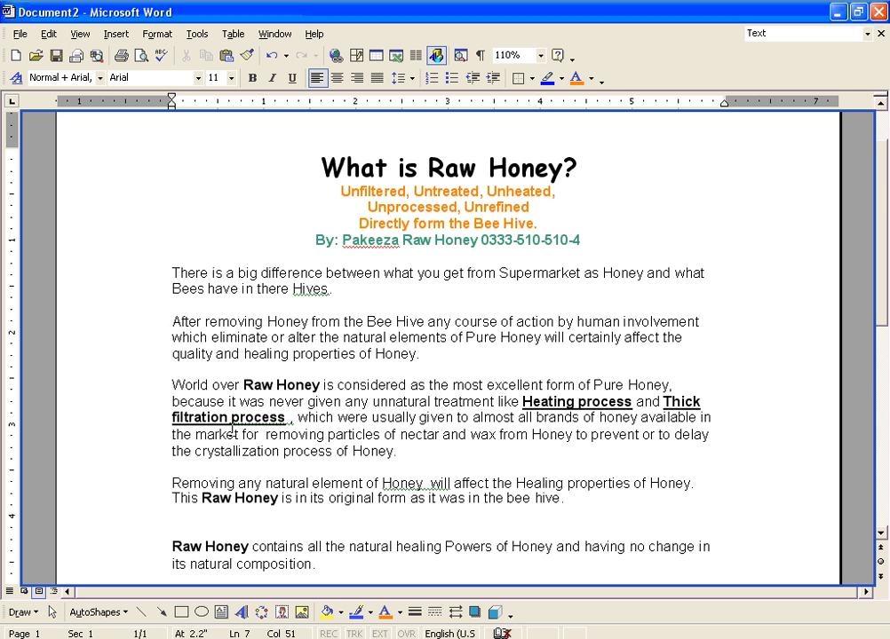
scroll(644, 477, "down", 4)
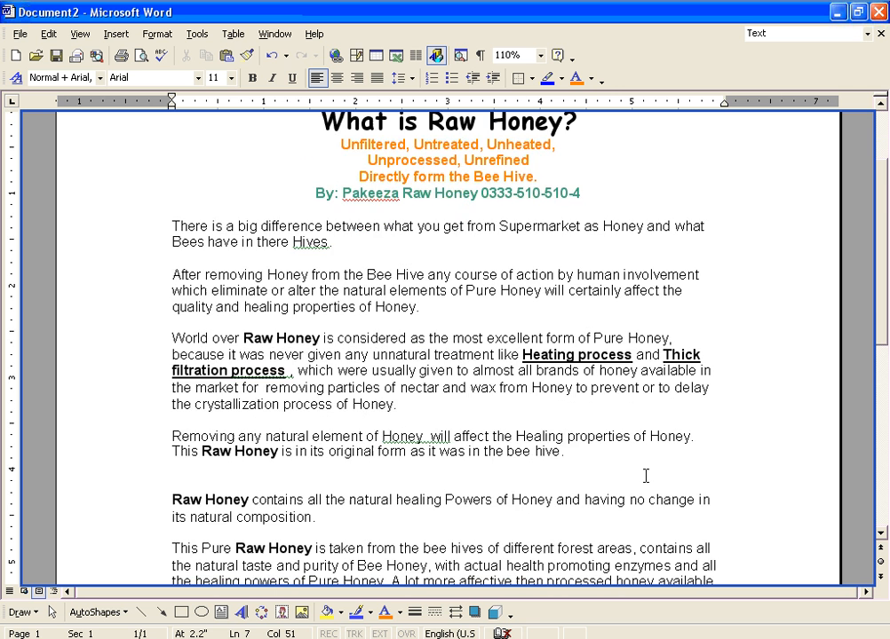
scroll(540, 417, "up", 5)
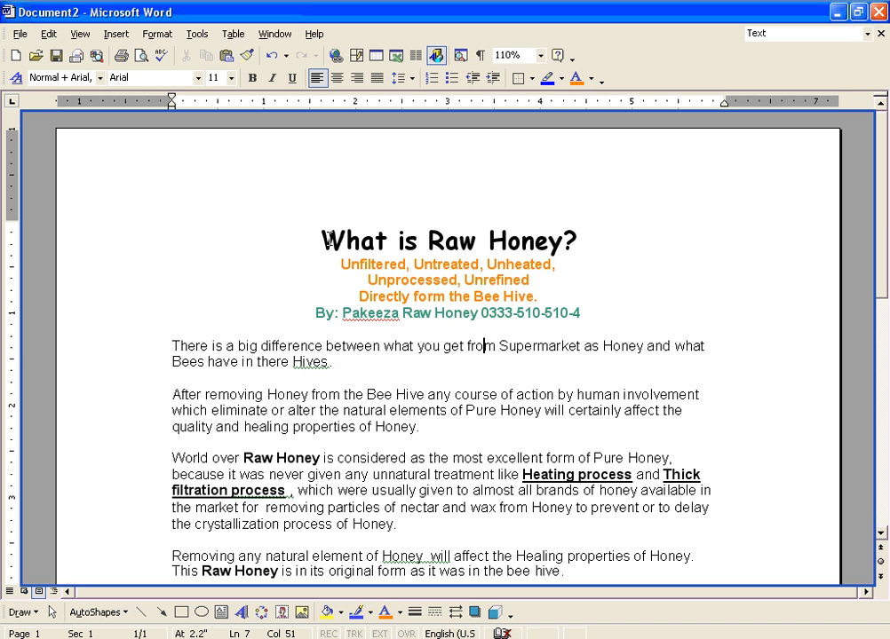
left_click_drag(325, 242, 662, 284)
left_click_drag(884, 109, 883, 108)
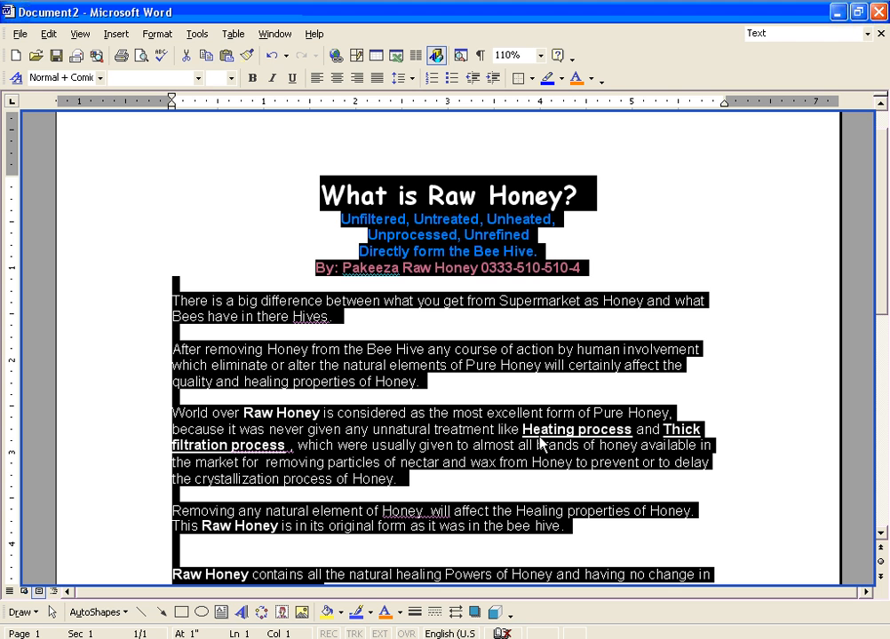
right_click(457, 240)
left_click(488, 265)
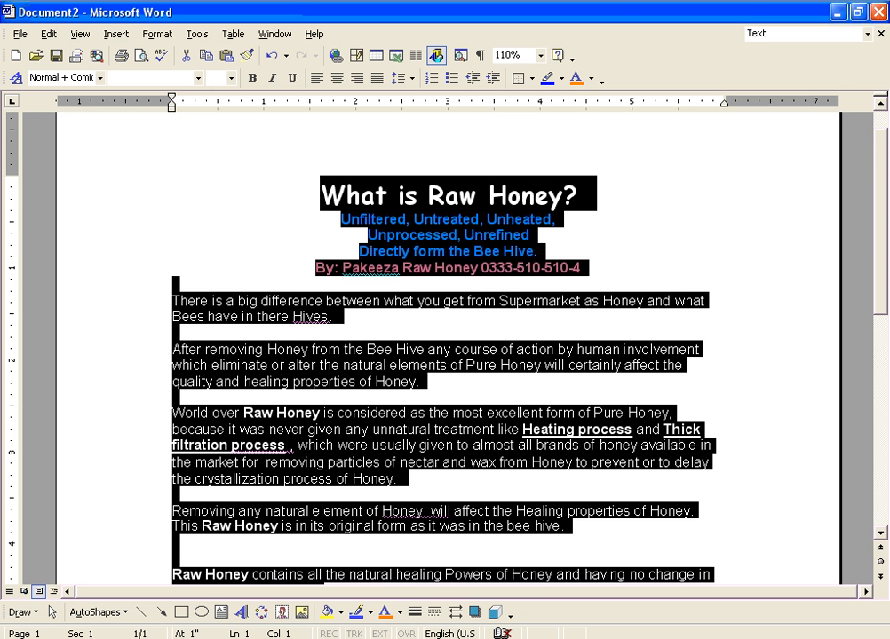
left_click(551, 511)
key("alt+Tab")
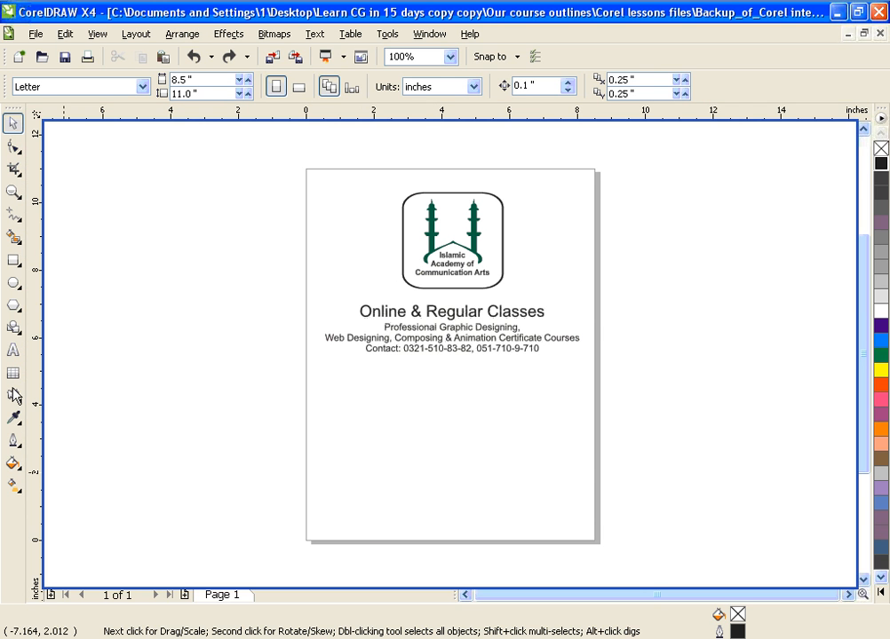
- Paste the copied article as artistic text on the empty page area below the contact line
left_click(13, 352)
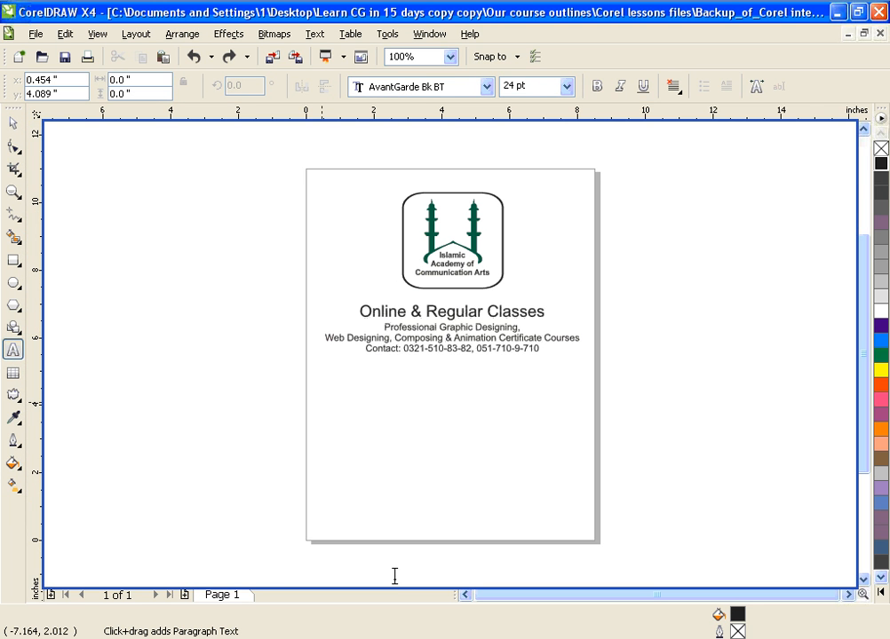
left_click(321, 401)
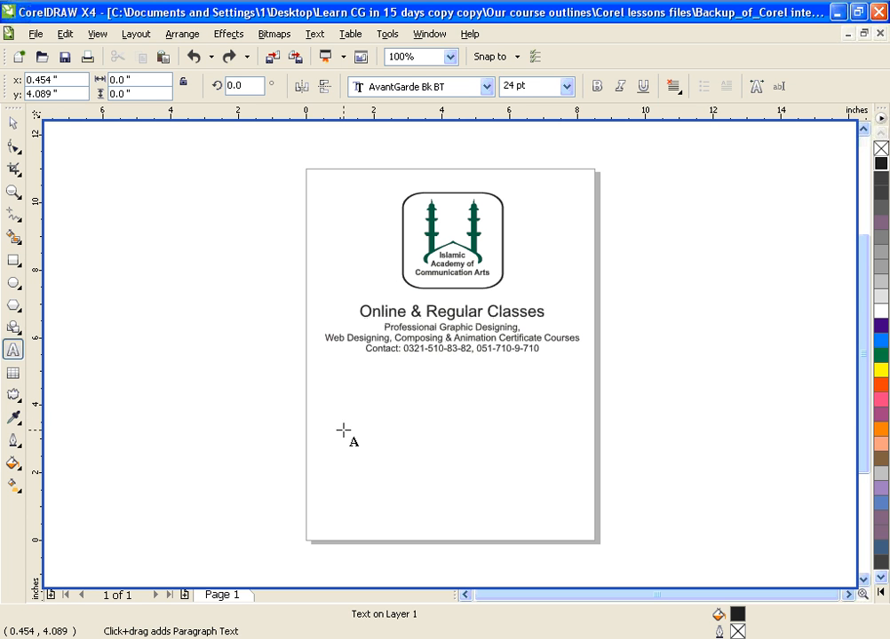
left_click(64, 35)
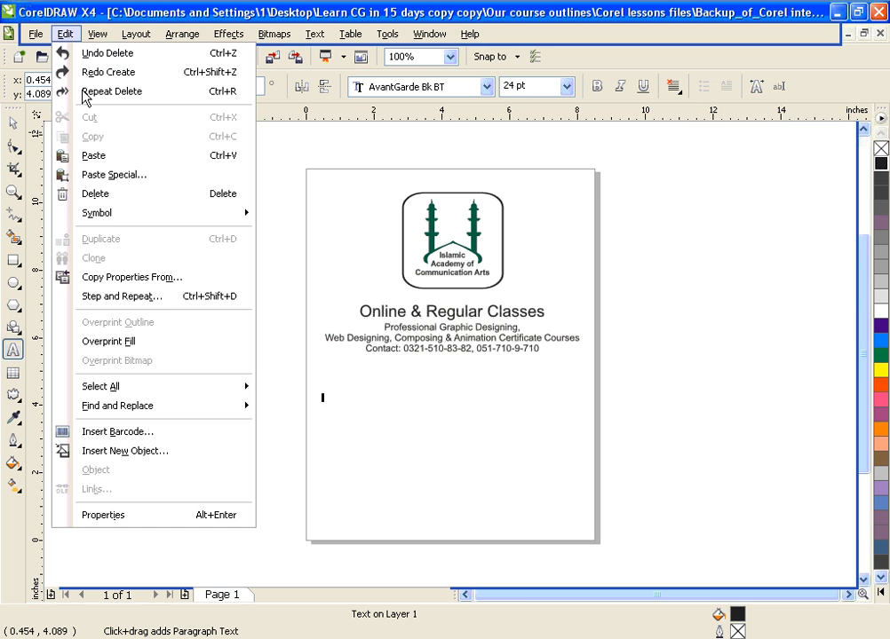
left_click(119, 163)
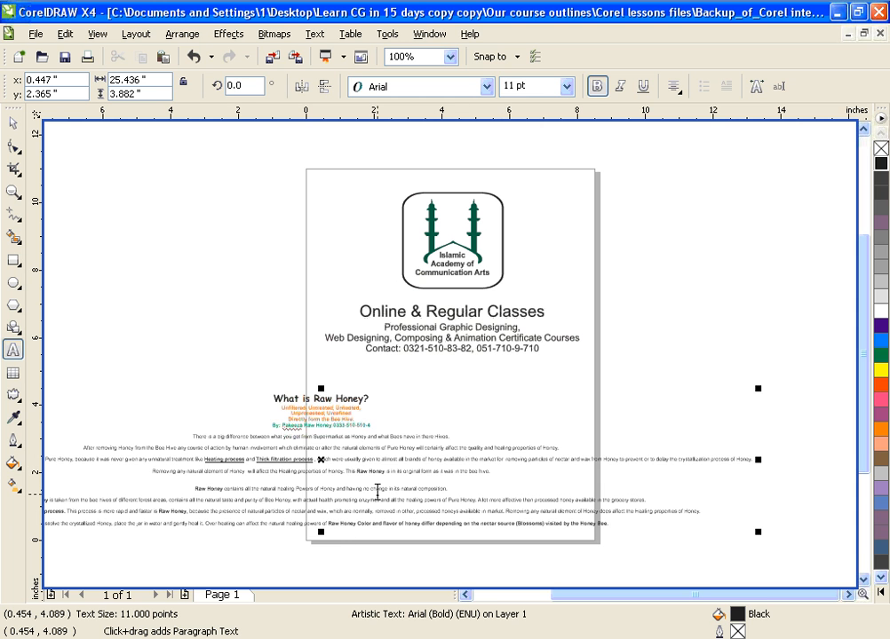
- Delete the pasted artistic text object from the page
left_click(394, 476)
left_click(14, 122)
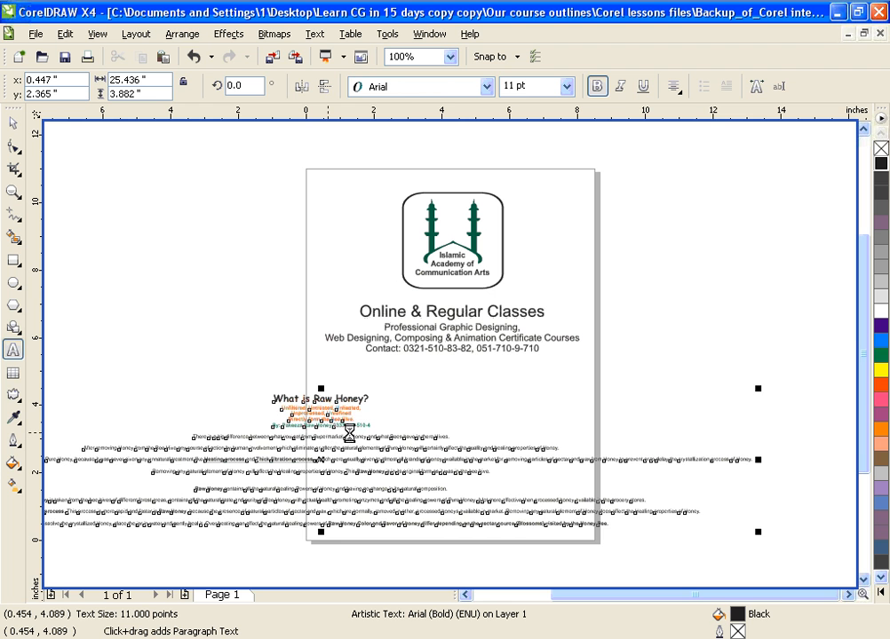
key("Delete")
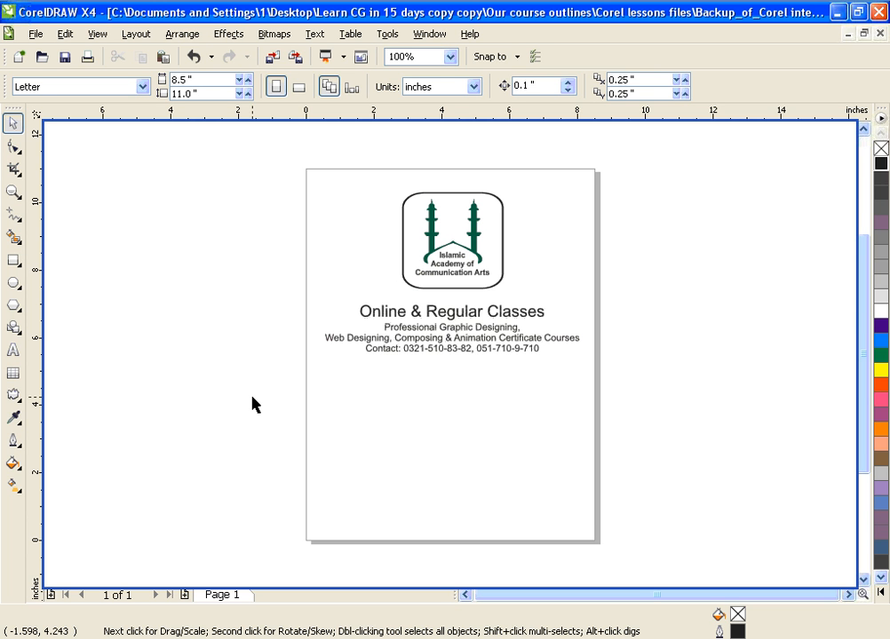
- Draw a paragraph text frame about 3.26 by 7.18 inches below the contact line, extending past the page's lower edge
left_click(863, 578)
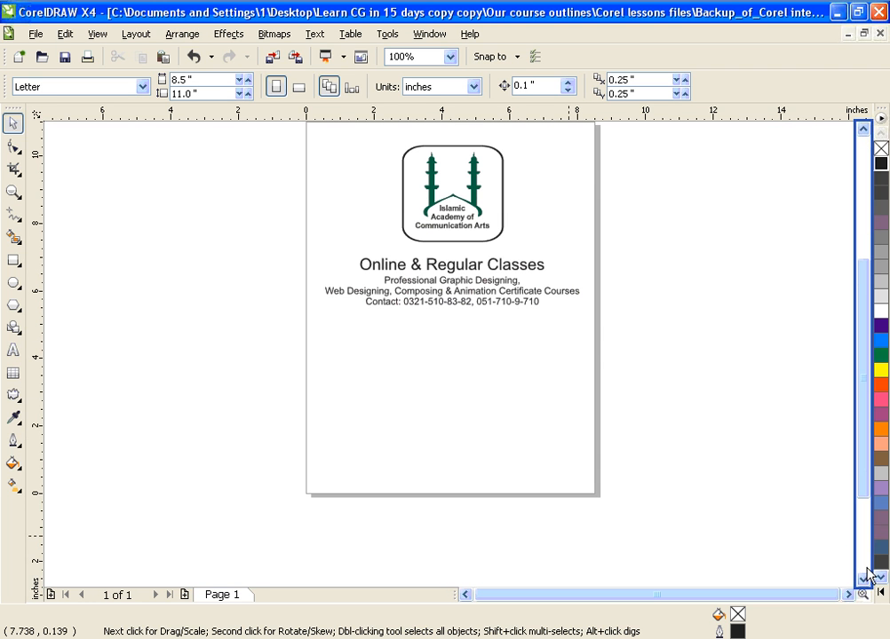
left_click(863, 578)
left_click(863, 578)
left_click(863, 578)
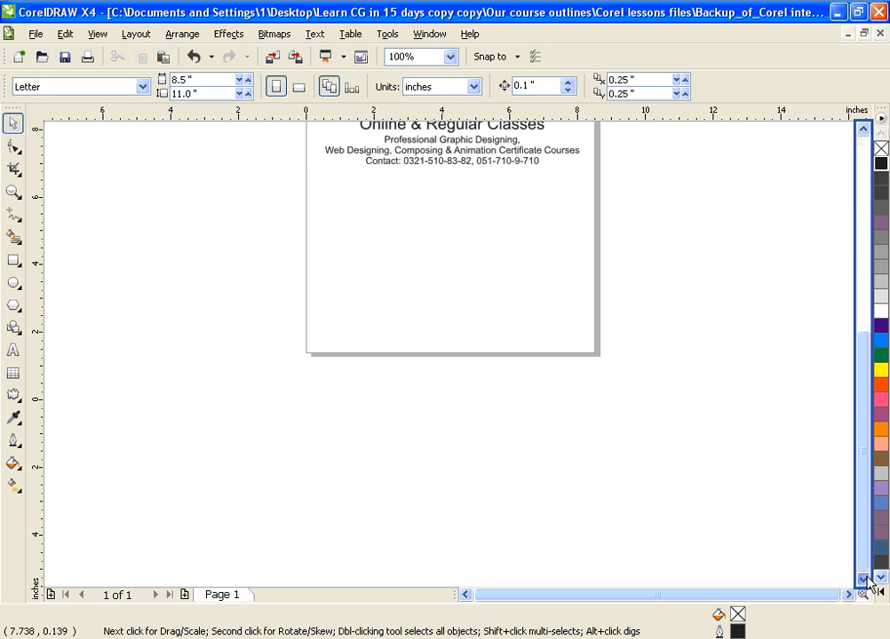
left_click(862, 128)
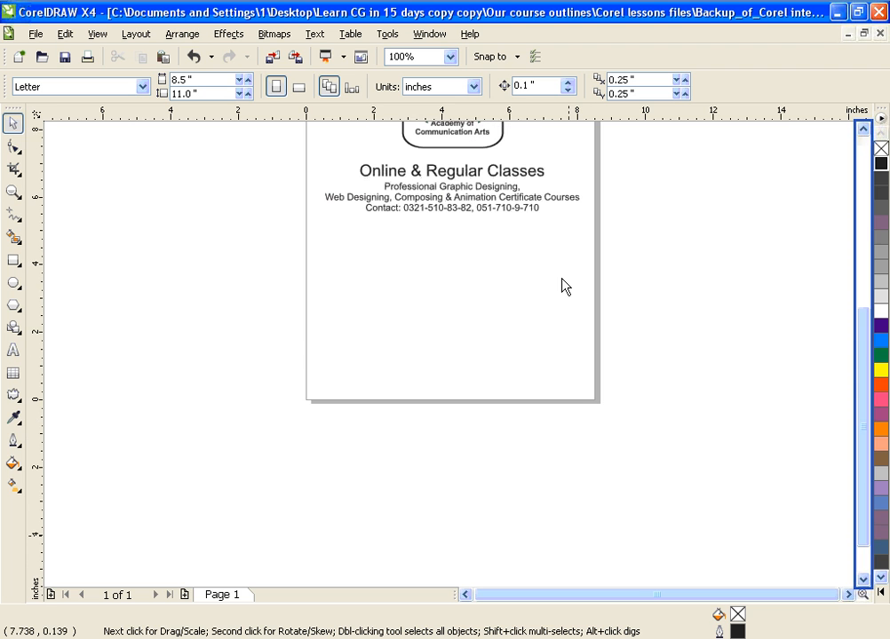
left_click(153, 449)
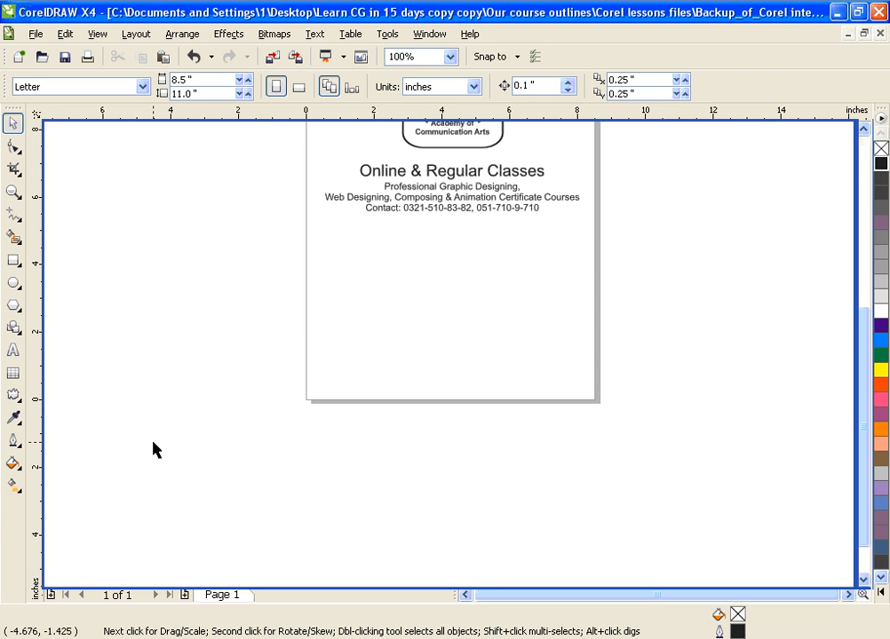
left_click(13, 350)
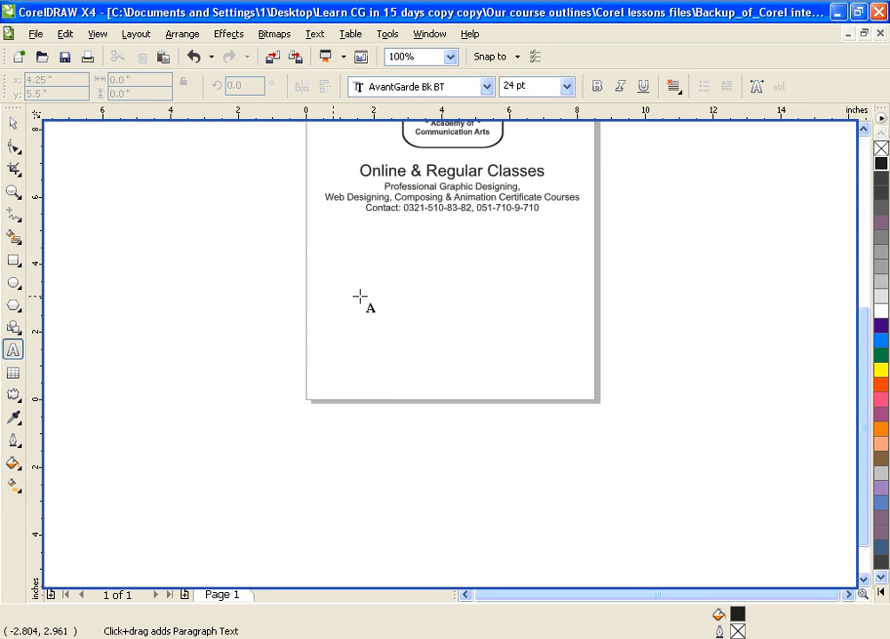
left_click_drag(360, 278, 471, 521)
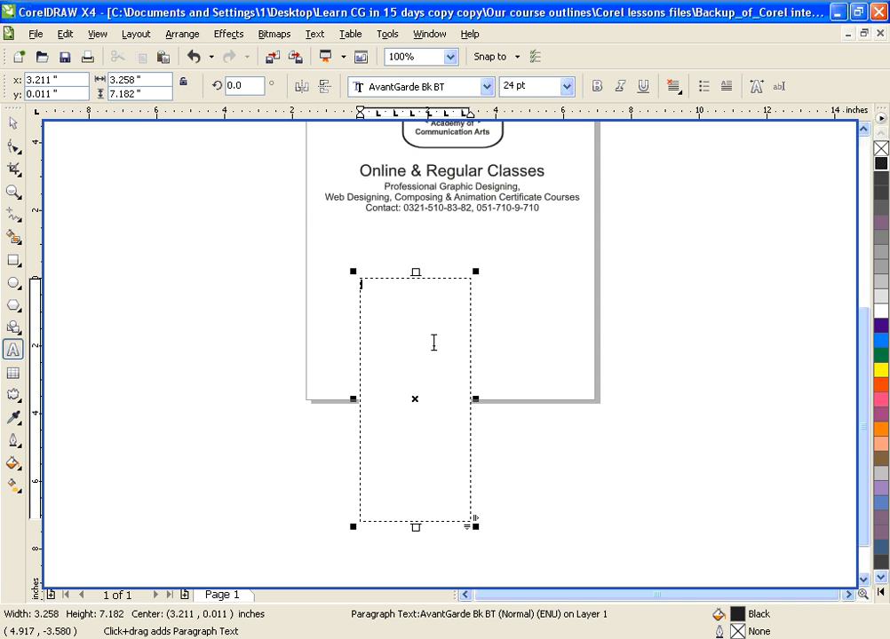
- Paste the copied honey article into the paragraph text frame and select the frame as an object
left_click(64, 35)
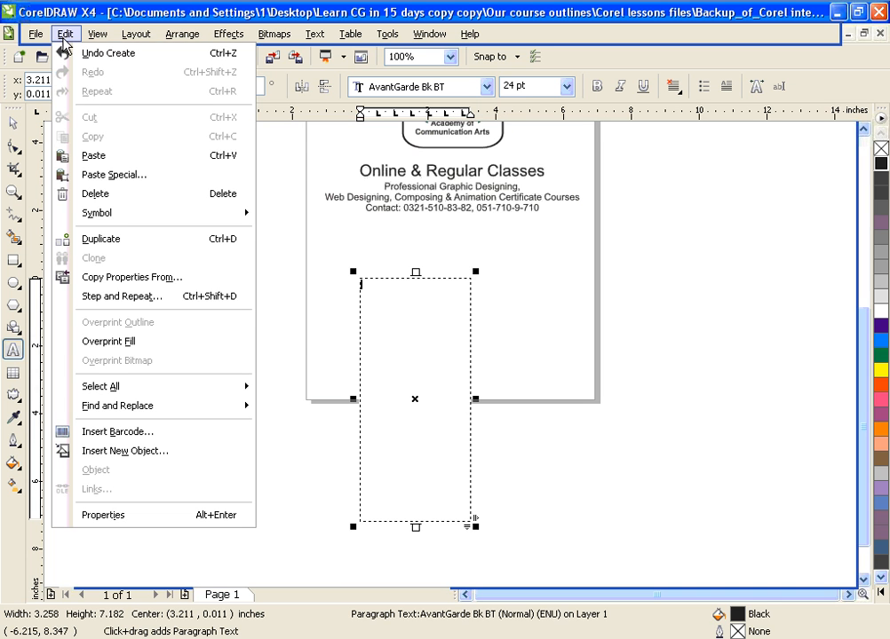
left_click(115, 162)
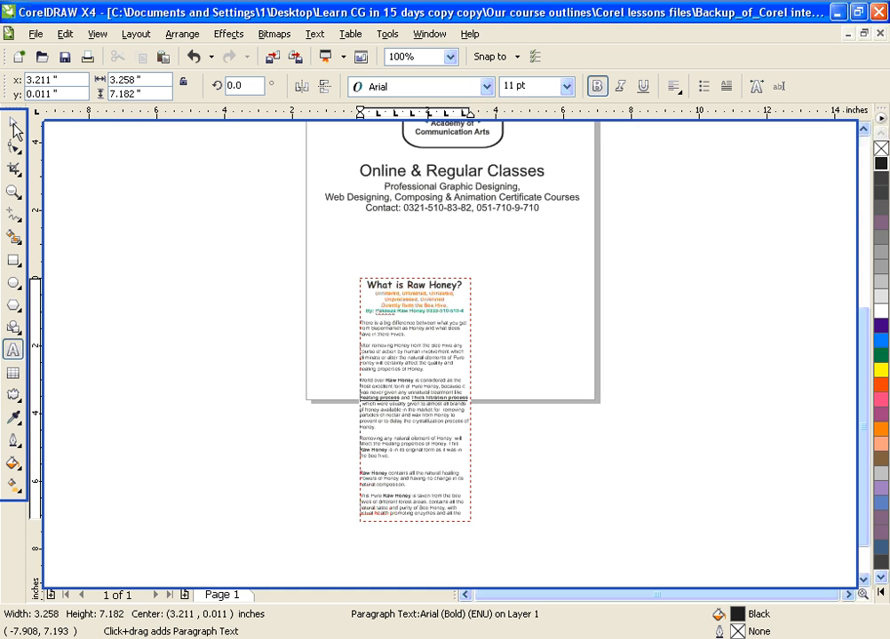
left_click(13, 126)
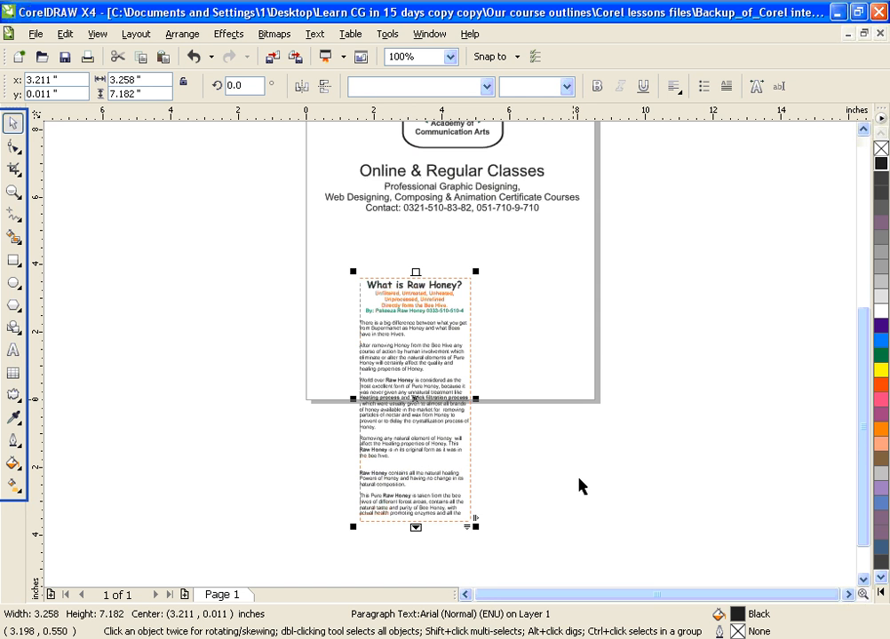
- Stretch the text frame's lower edge to about 11.2 inches tall and shorten it again to about 5.39 inches
left_click(862, 578)
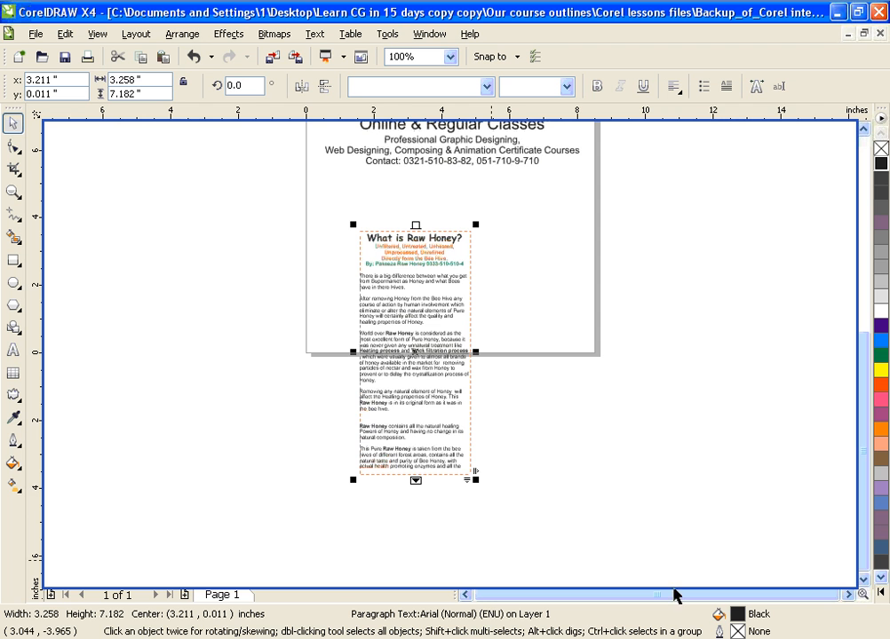
left_click(863, 580)
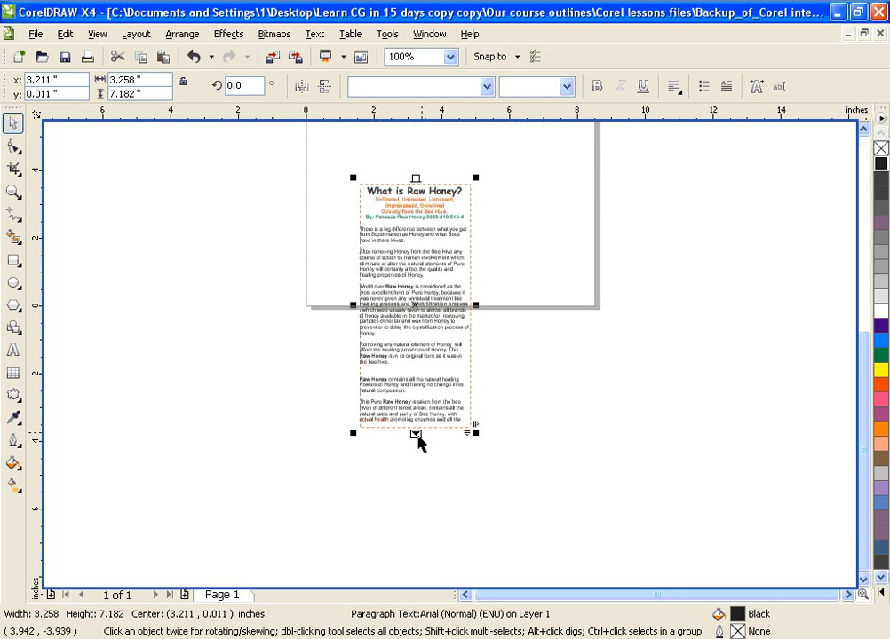
left_click_drag(416, 433, 415, 569)
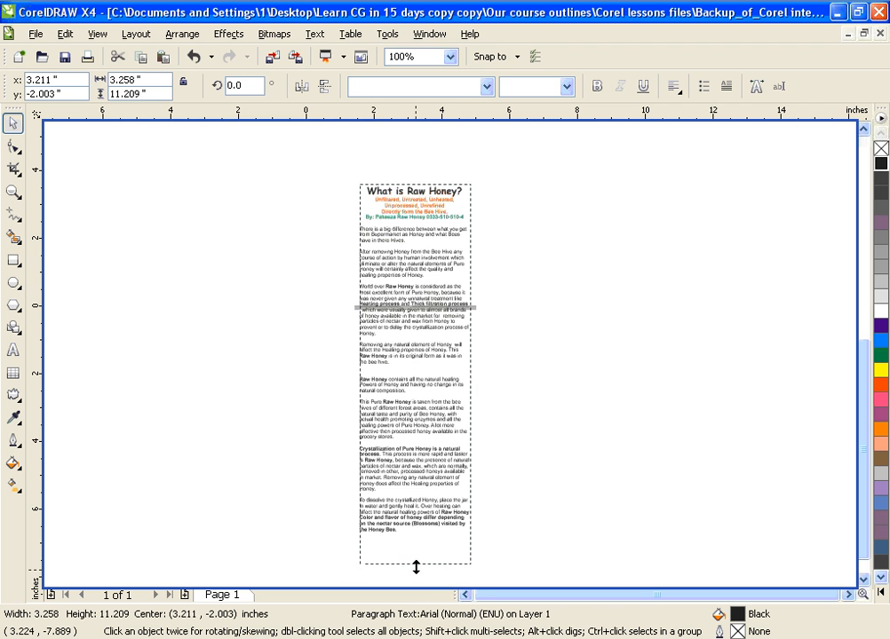
left_click_drag(414, 566, 412, 512)
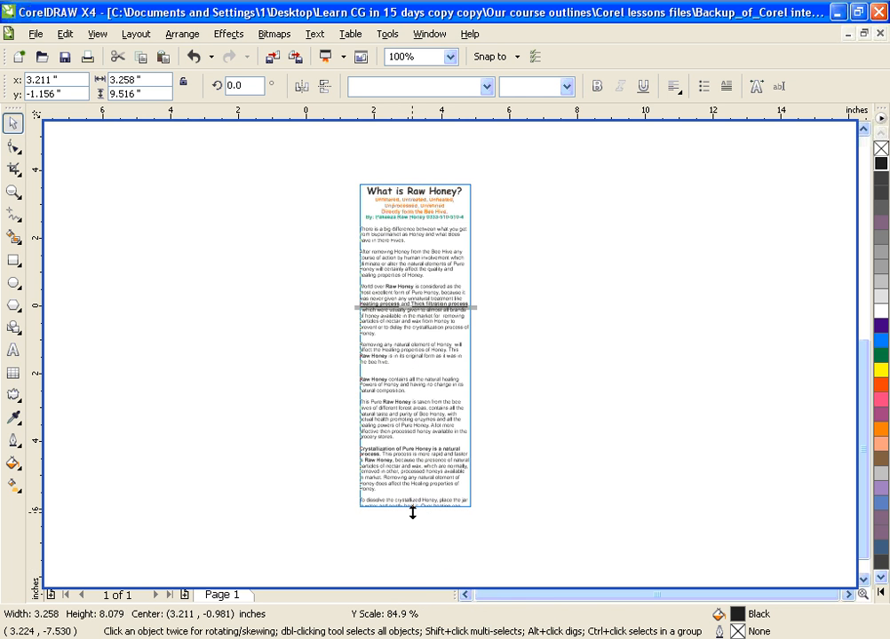
left_click_drag(408, 554, 414, 562)
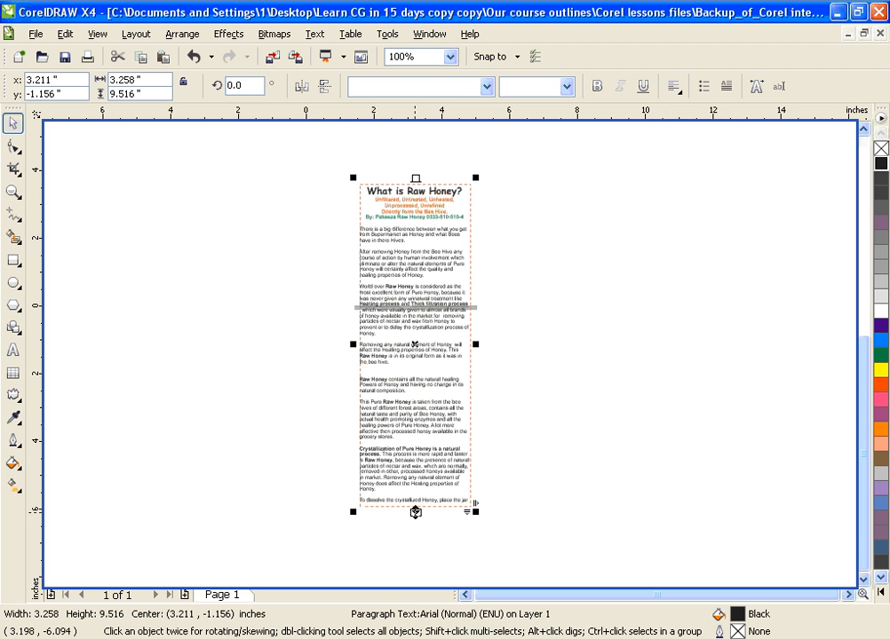
left_click_drag(414, 512, 421, 372)
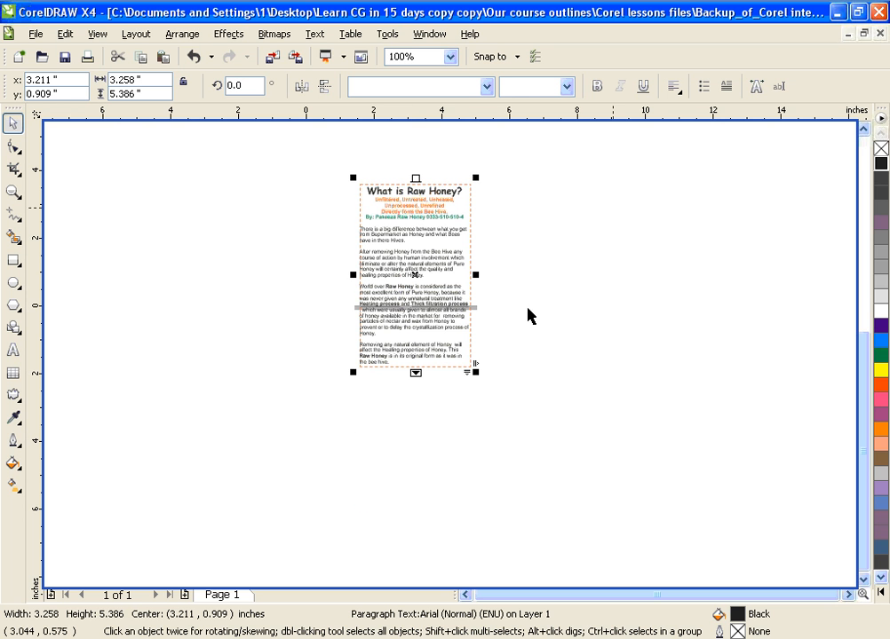
- Shorten the text frame to about 1.36 inches tall, leaving only the heading lines, and undo that resize
left_click(863, 130)
left_click(863, 131)
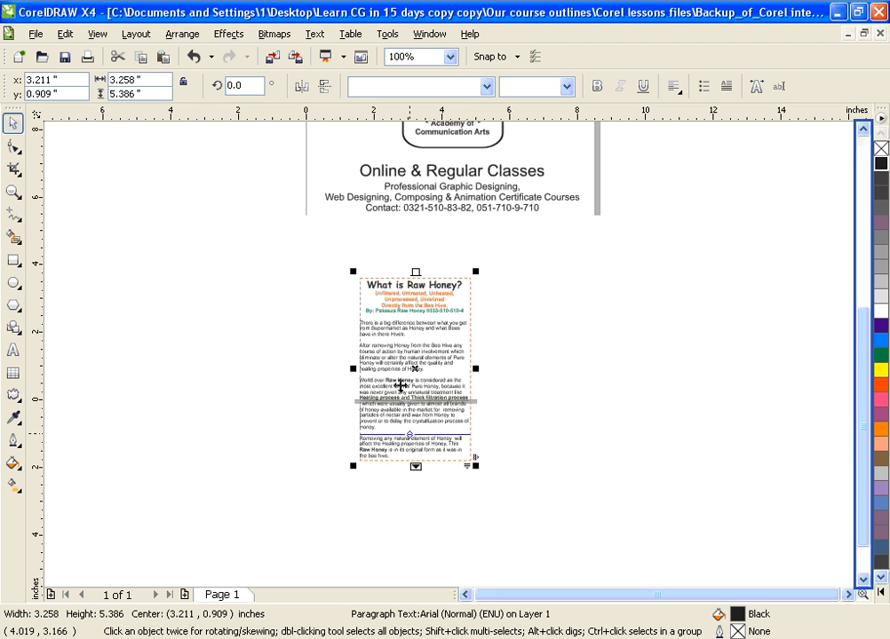
left_click(860, 578)
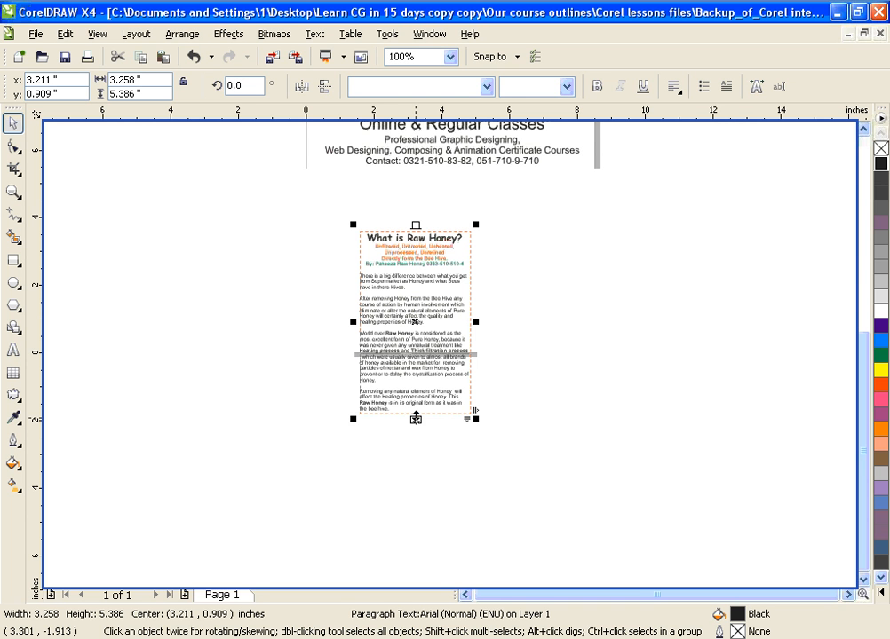
left_click(414, 417)
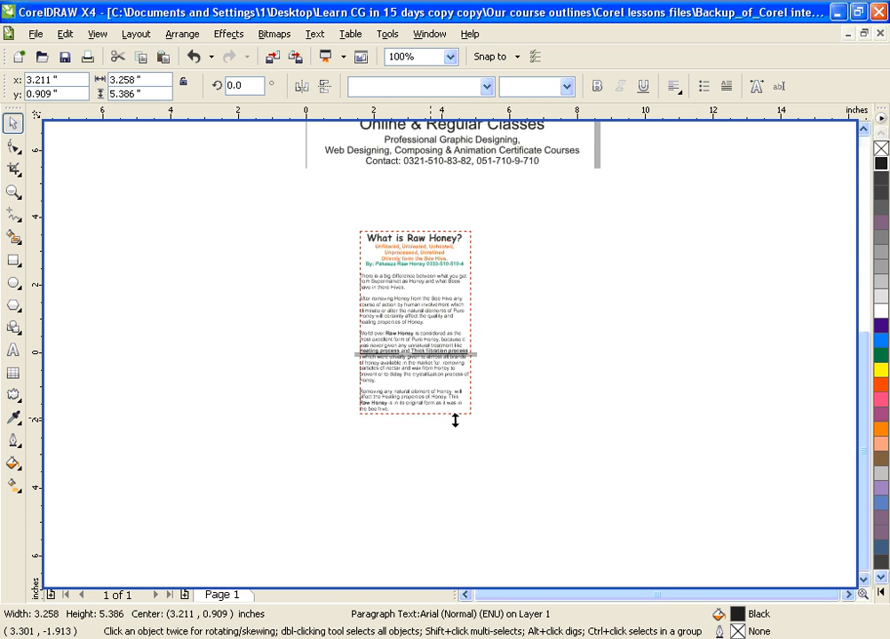
left_click_drag(489, 420, 555, 326)
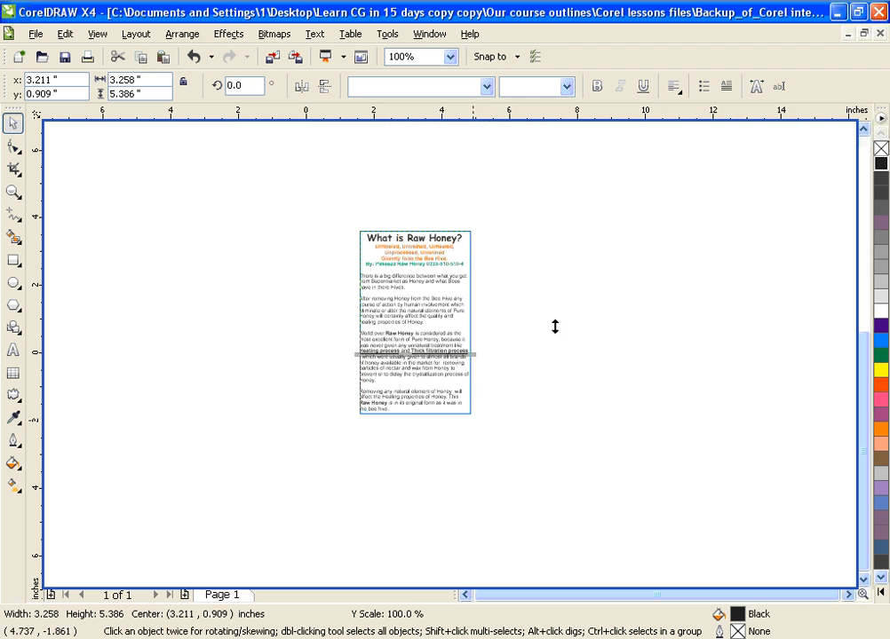
left_click_drag(555, 281, 554, 284)
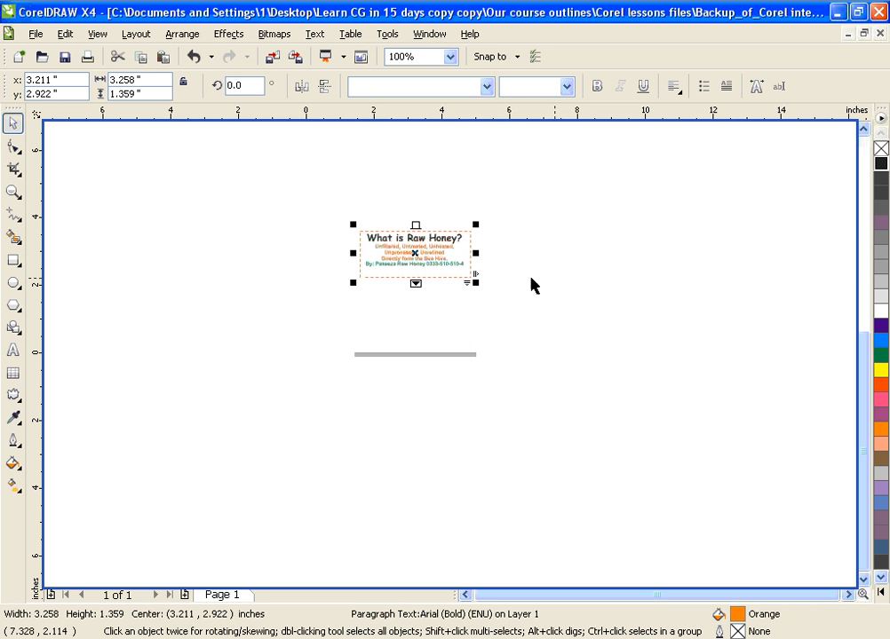
key("ctrl+z")
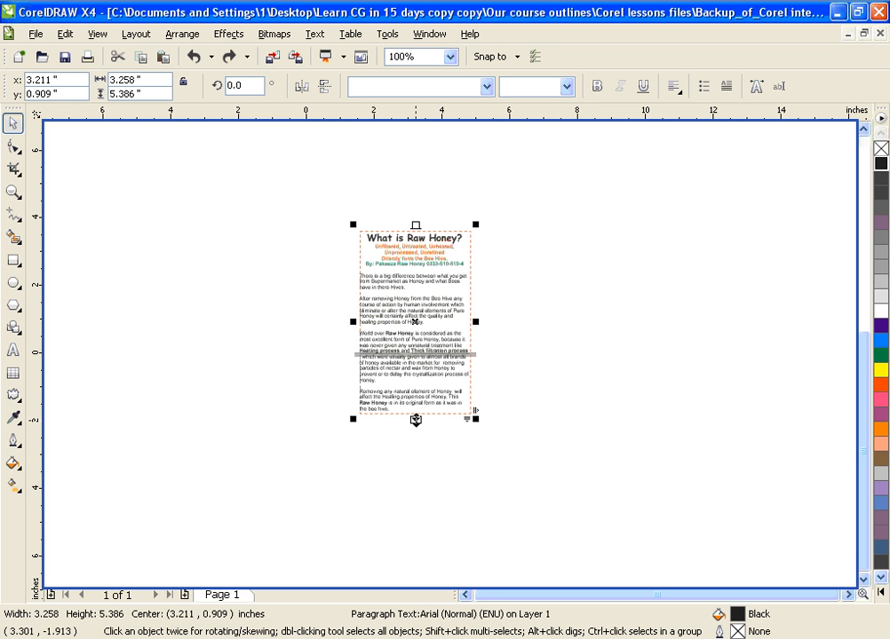
- Lengthen the article frame to about 5.67 inches and flow its overflow text into a new linked frame about 2.98 by 5.64 inches to its right
left_click_drag(416, 420, 543, 264)
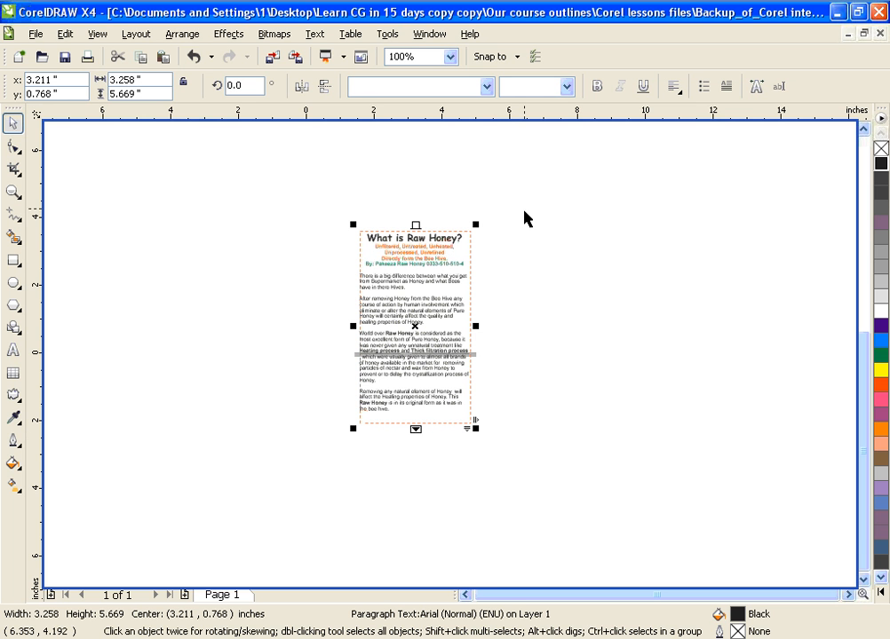
left_click_drag(415, 429, 549, 464)
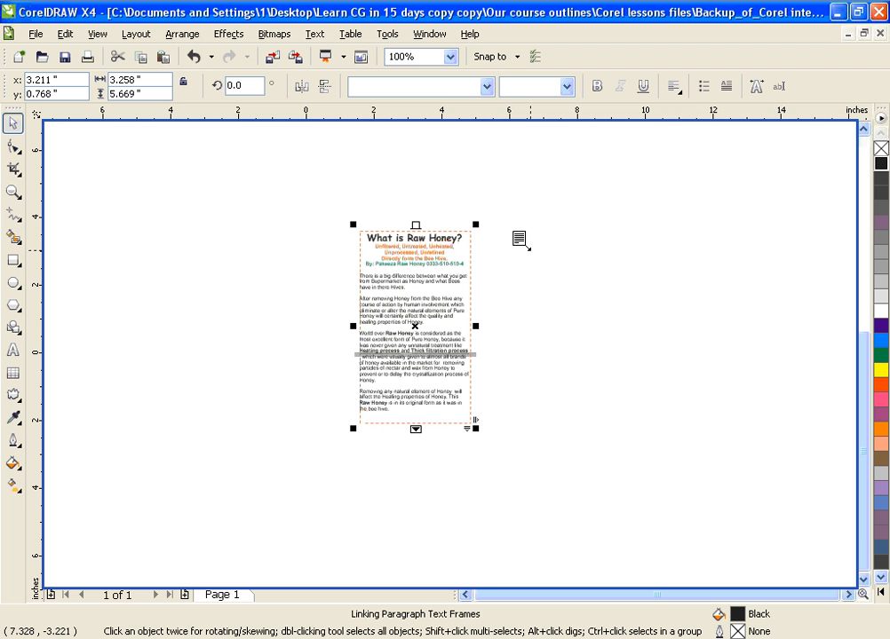
left_click_drag(530, 239, 534, 251)
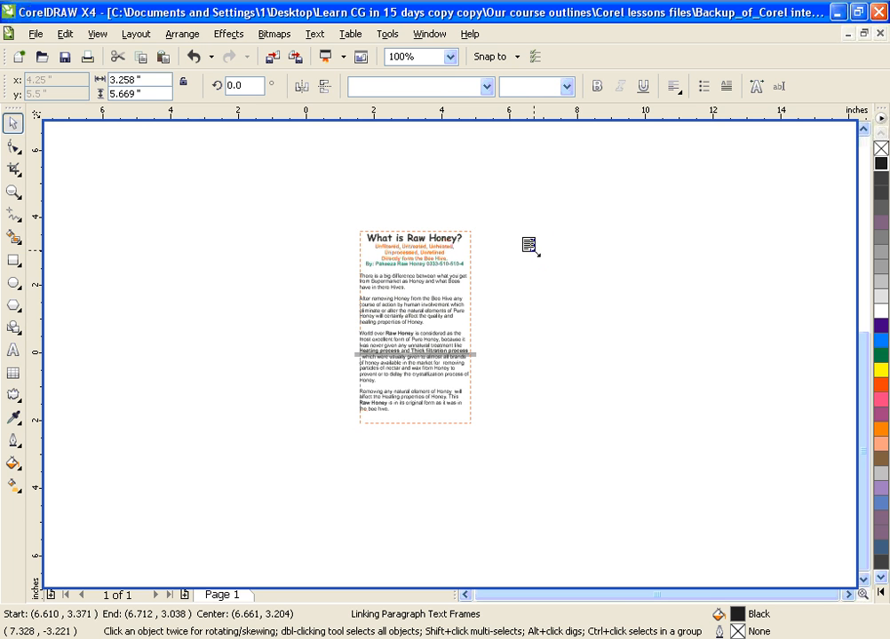
left_click_drag(591, 343, 629, 429)
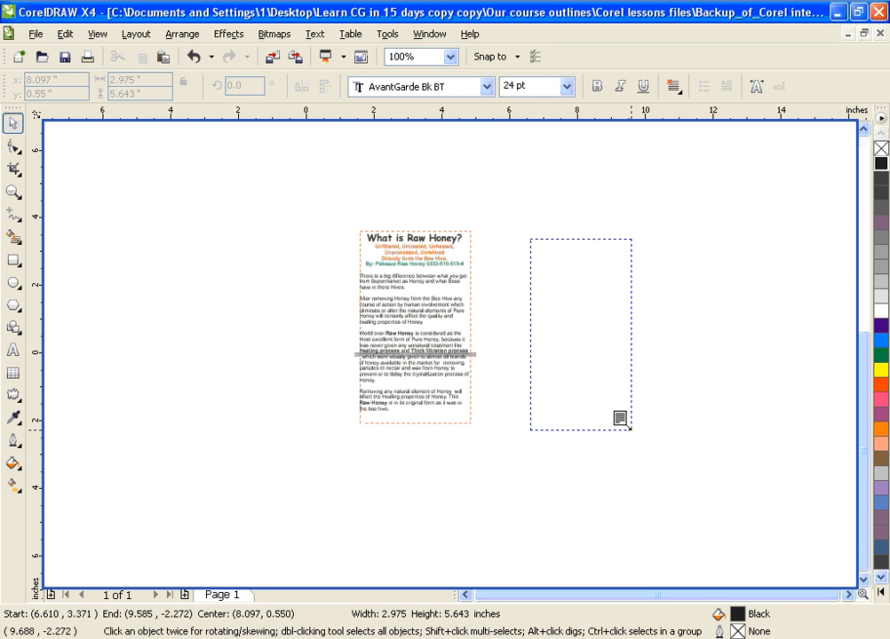
left_click_drag(628, 428, 630, 430)
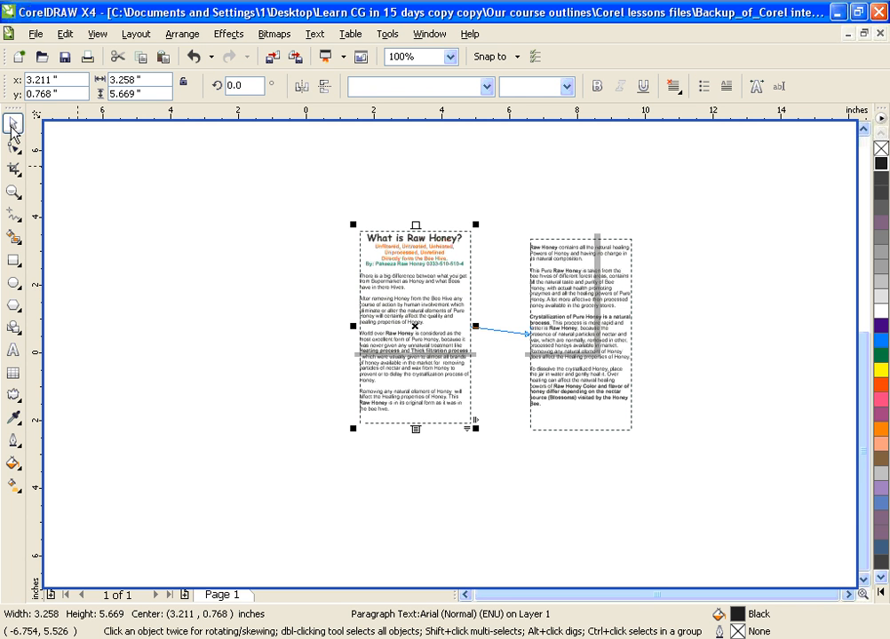
- Select both linked text frames and move them together about 1.18 inches left and 0.44 inches up, towards the page area below the contact line
left_click(222, 223)
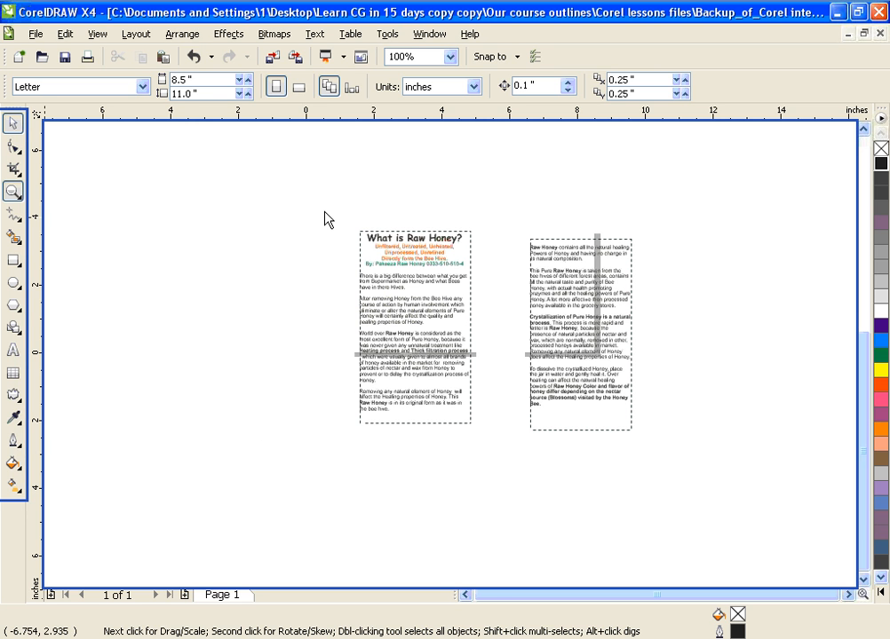
left_click_drag(329, 214, 662, 471)
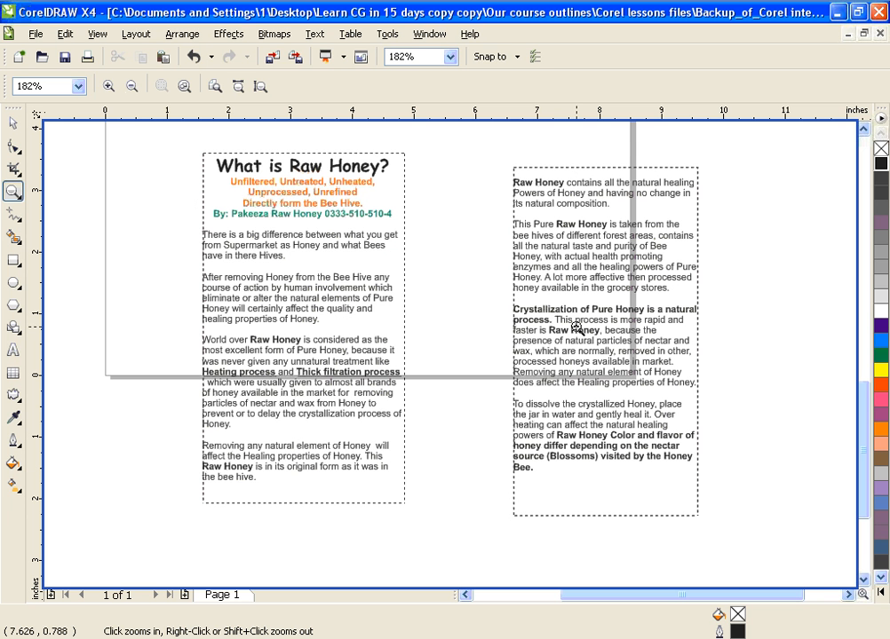
right_click(453, 355)
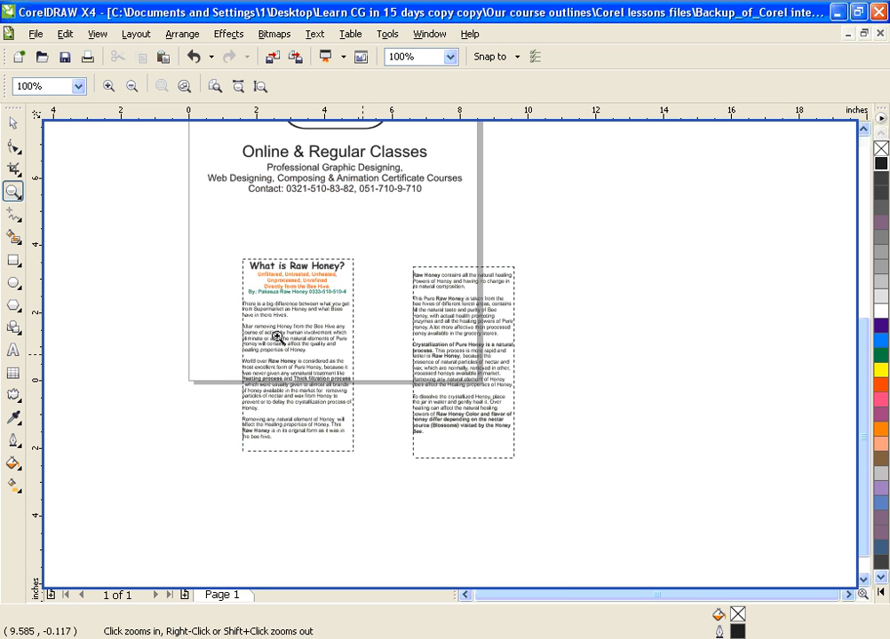
left_click(12, 123)
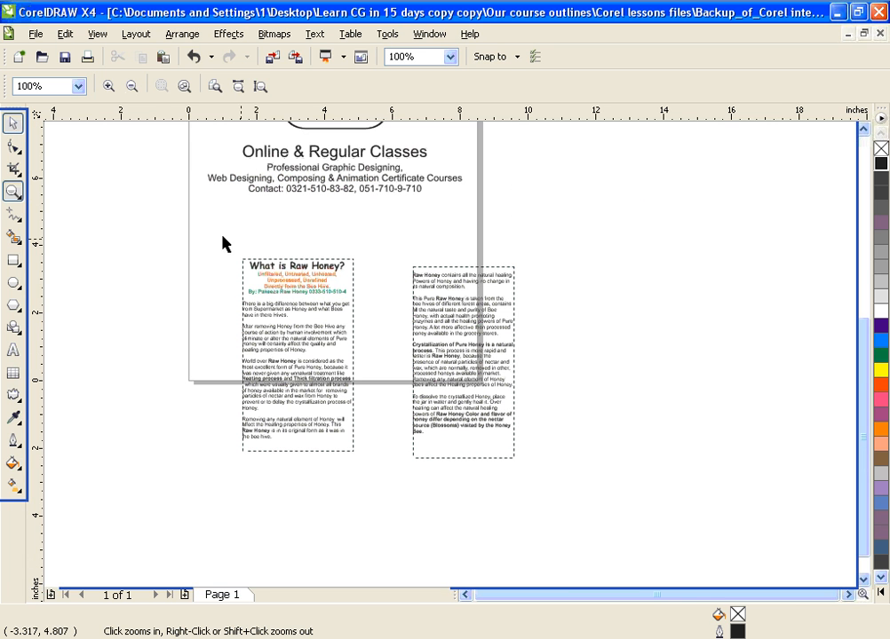
key("space")
left_click_drag(220, 236, 512, 480)
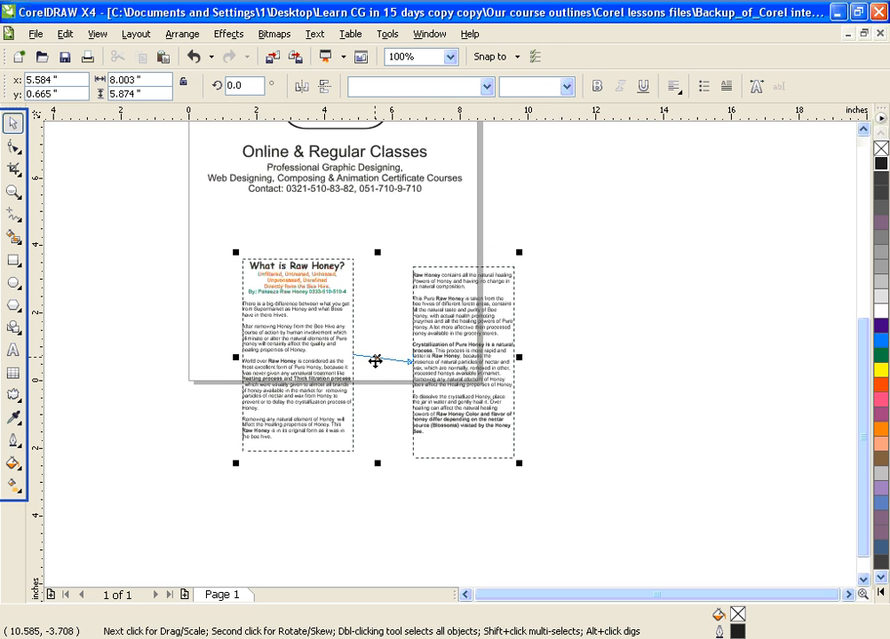
left_click_drag(376, 361, 335, 347)
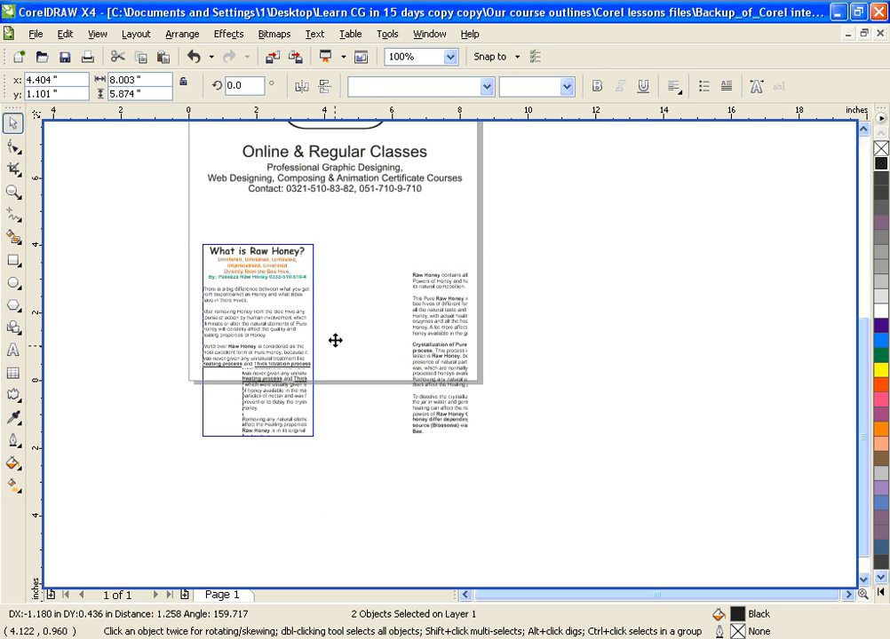